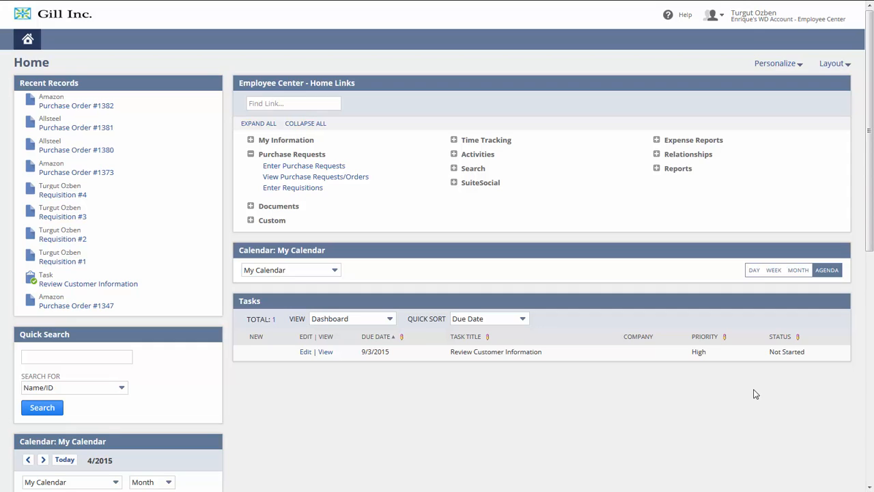
- Start a new purchase request with Amazon as the vendor and 01: Boston as the location
left_click(309, 171)
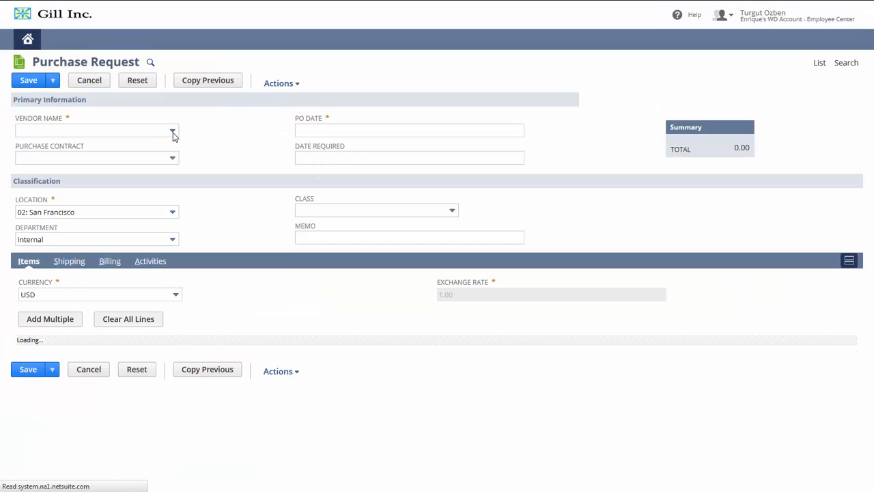
left_click(173, 131)
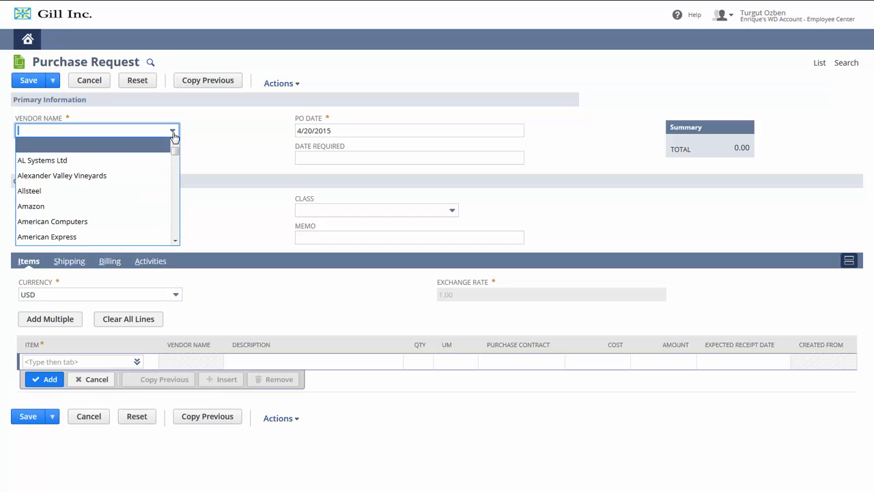
left_click(140, 206)
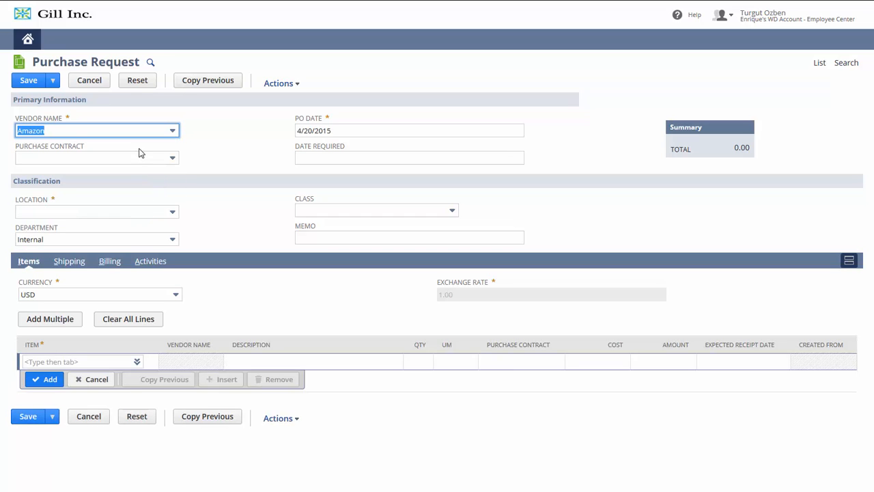
left_click(159, 212)
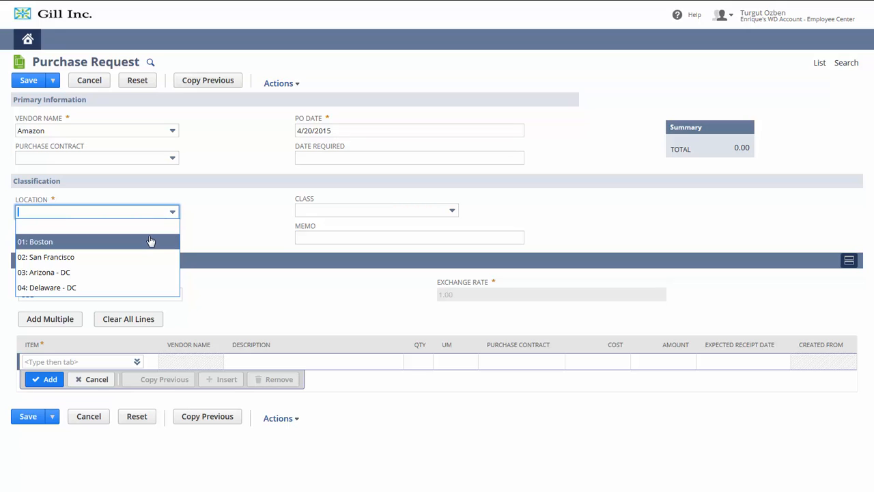
left_click(150, 241)
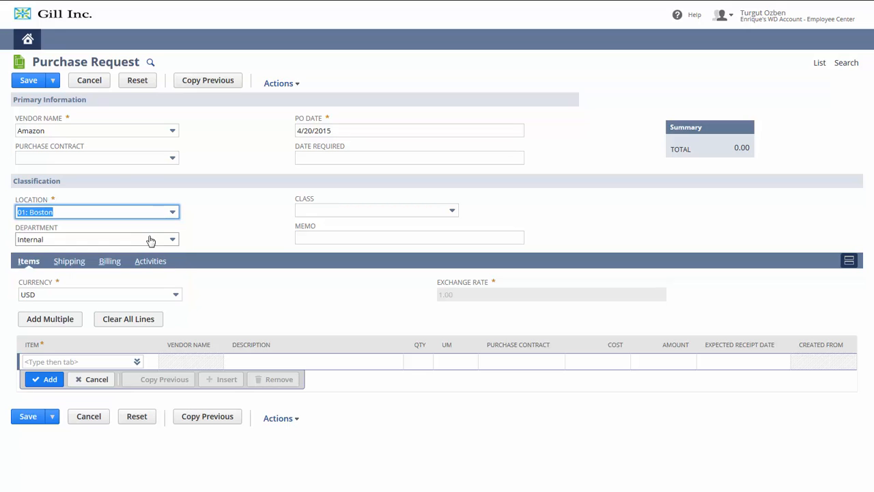
- Add the item .CARRIBEAN MIST LOTION with a quantity of 200 and save the purchase request
left_click(138, 364)
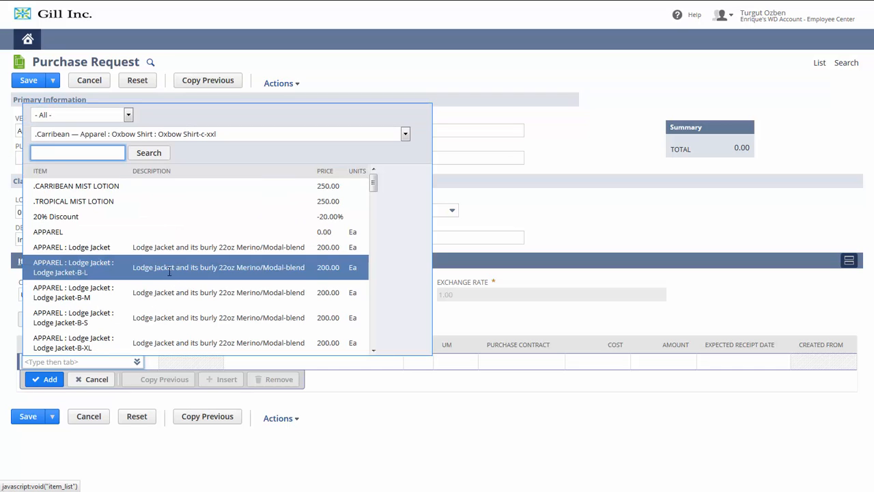
left_click(96, 186)
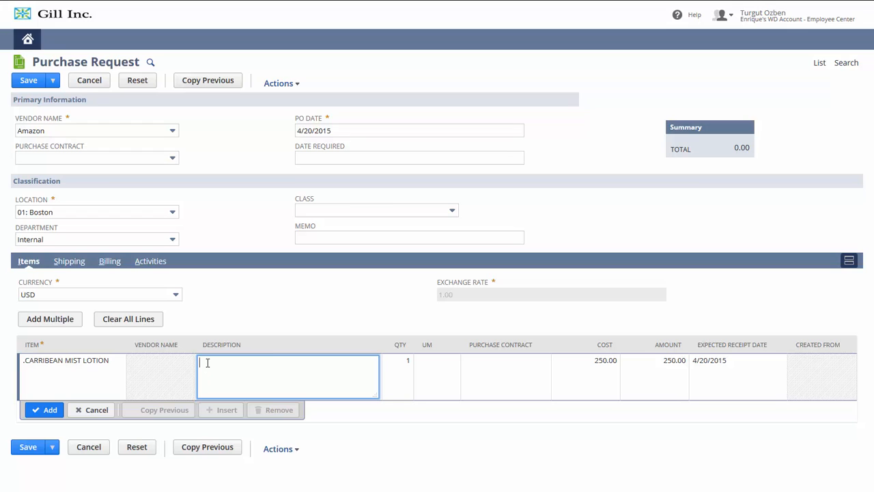
left_click(409, 370)
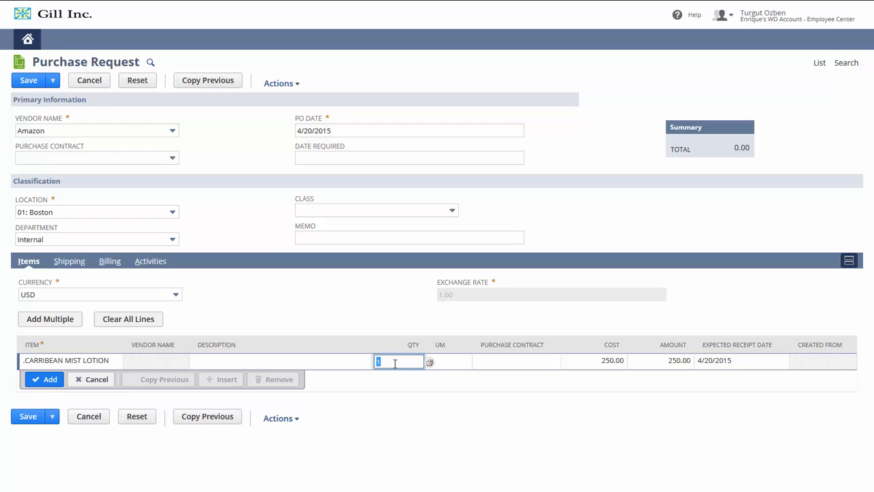
type("200")
left_click(39, 386)
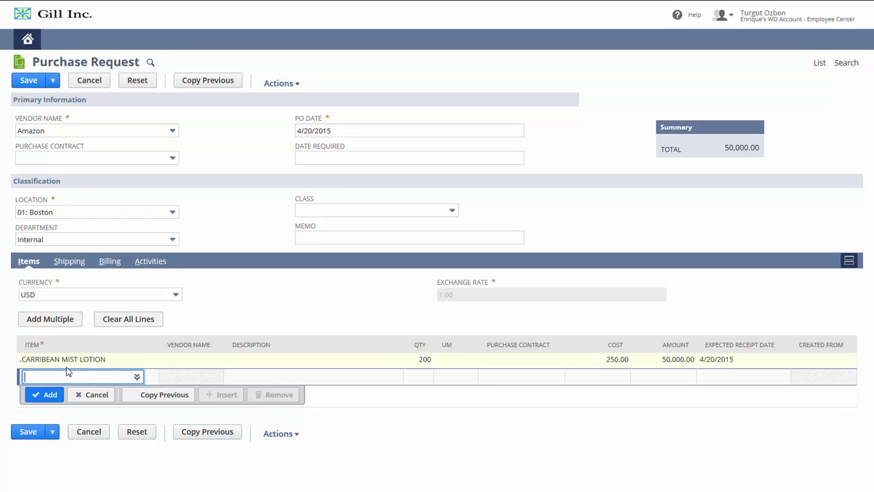
left_click(28, 82)
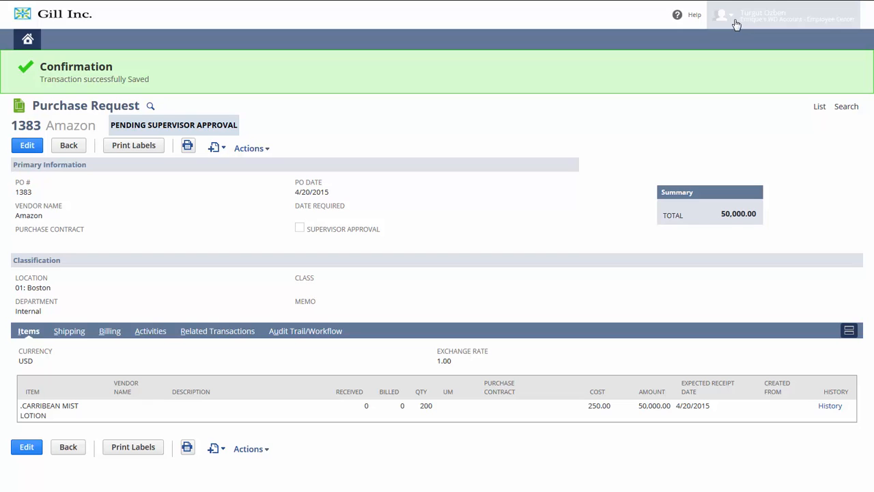
- Switch to the Employee Center - Manager role and approve the 50,000.00 purchase request
mouse_move(734, 22)
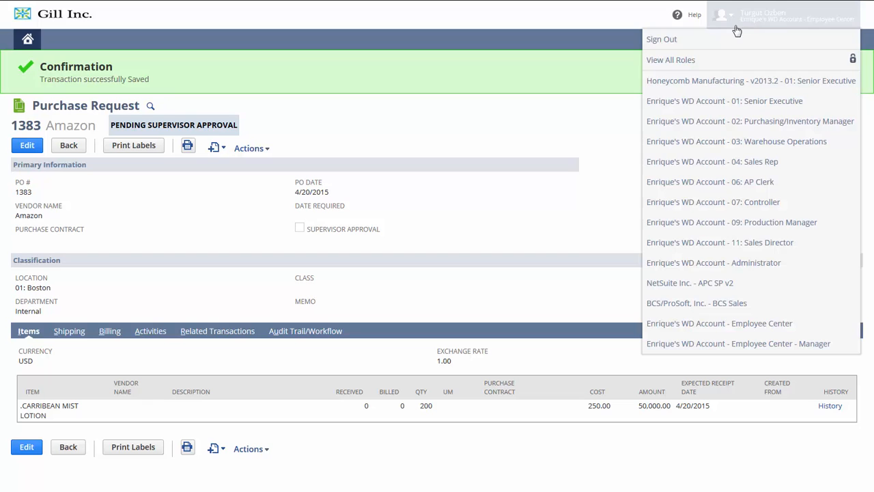
left_click(728, 347)
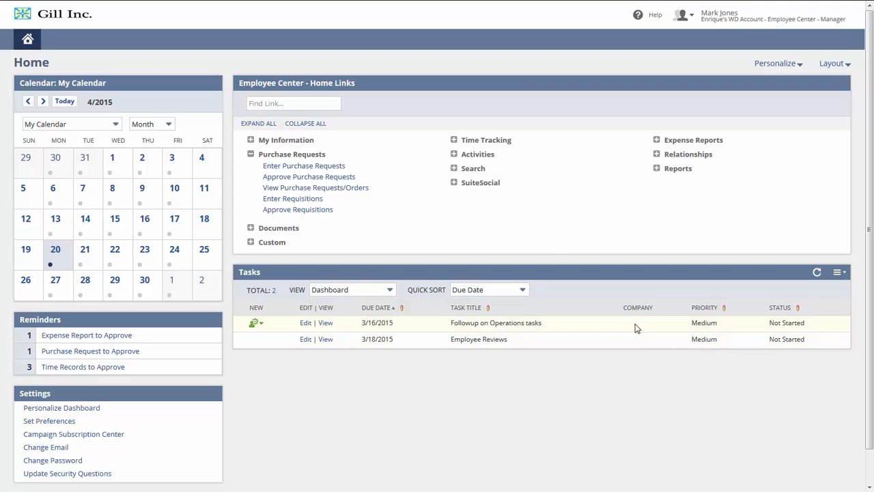
left_click(329, 179)
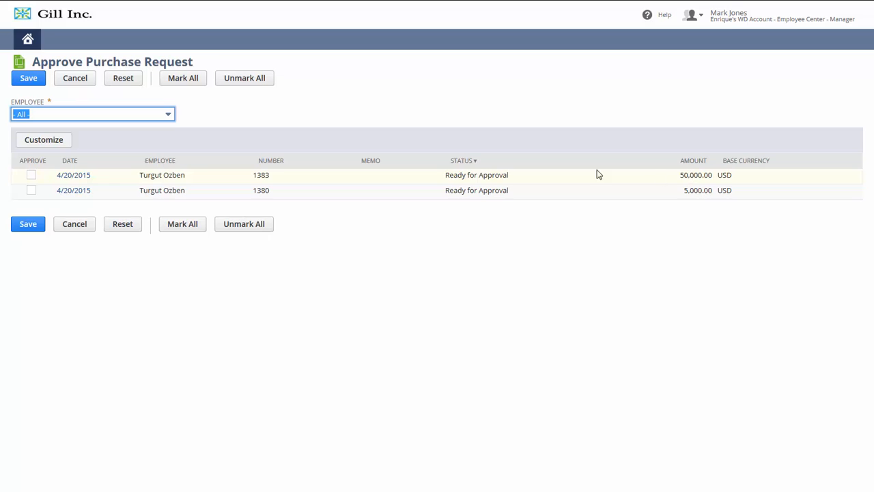
left_click(31, 175)
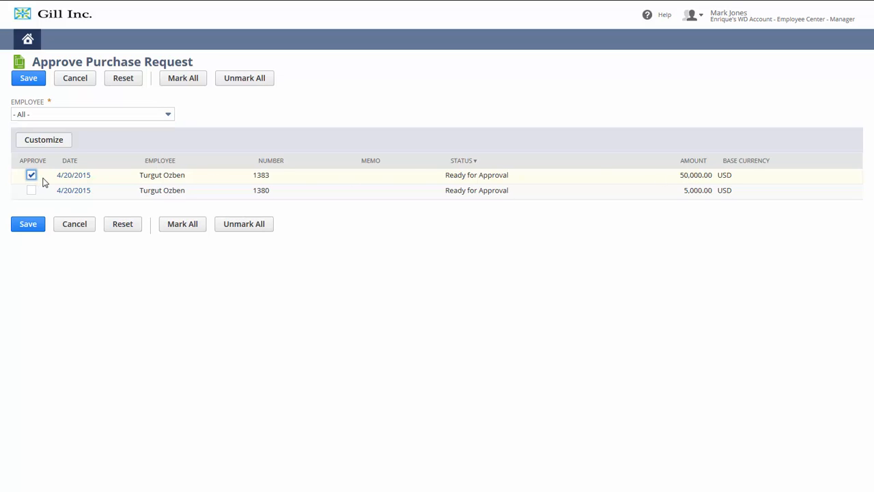
left_click(29, 79)
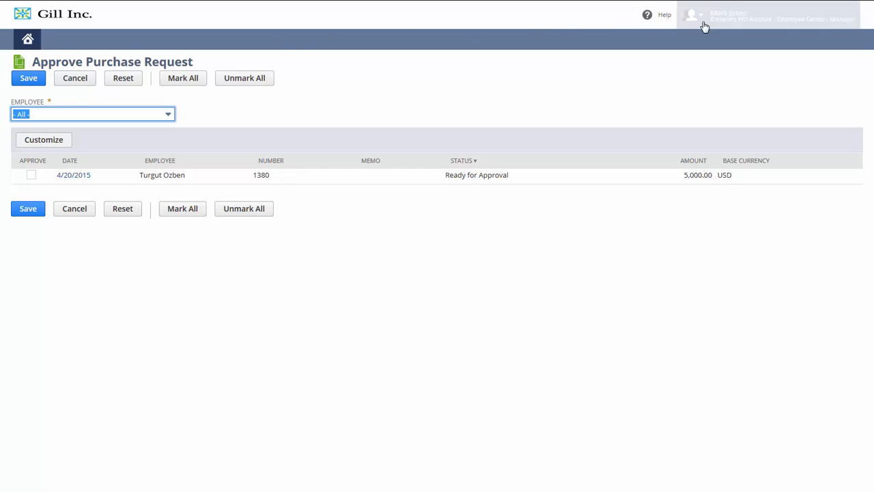
- Switch to the 03: Warehouse Operations role and save an item receipt for the 50,000.00 Amazon purchase order
mouse_move(713, 31)
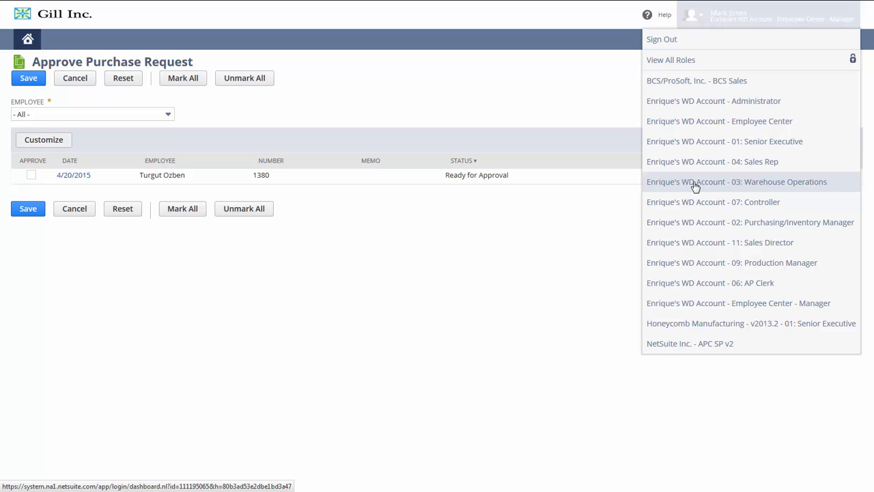
left_click(695, 186)
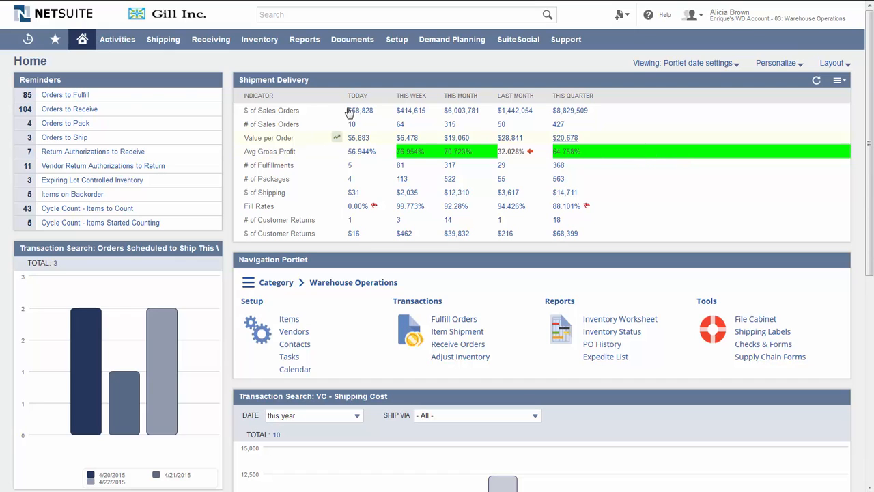
left_click(91, 113)
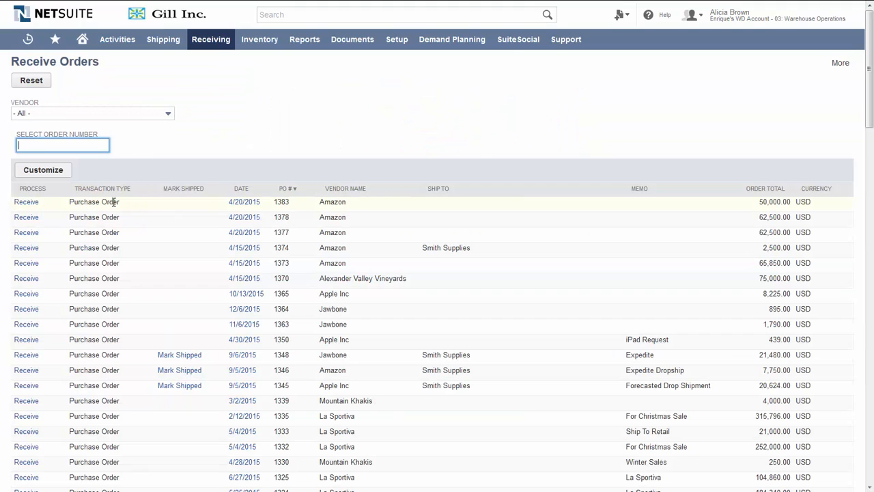
left_click(30, 205)
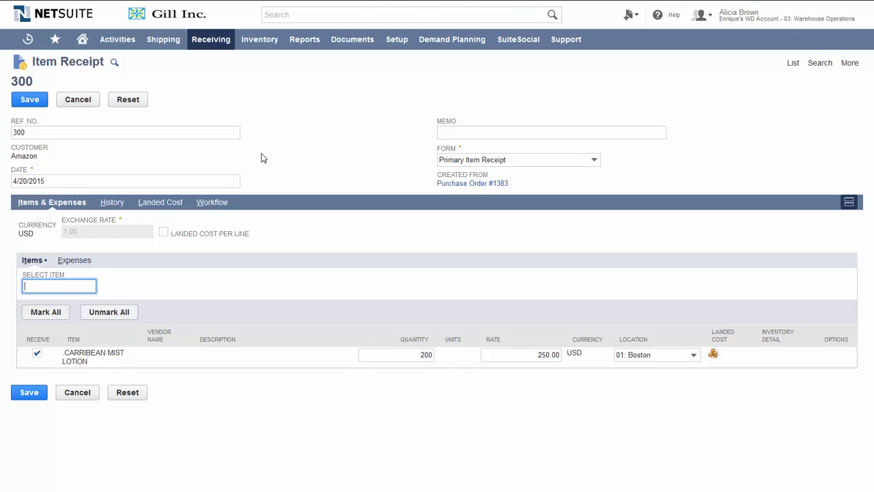
left_click(26, 100)
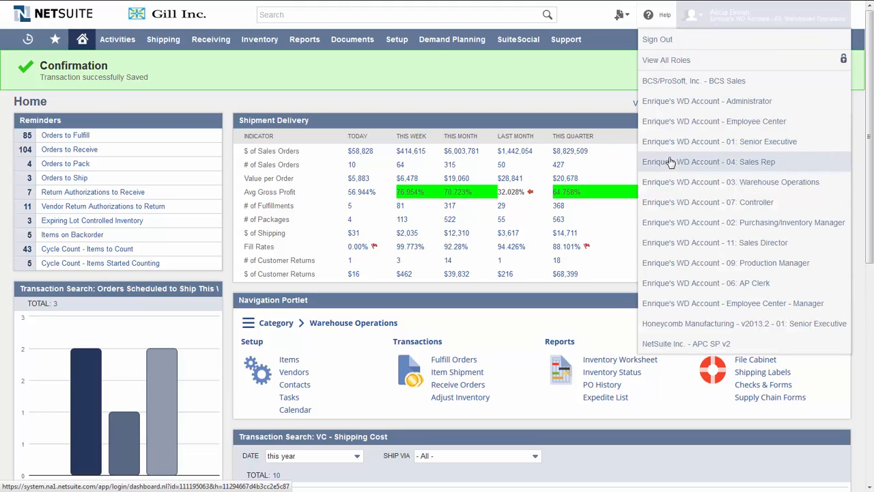
- Under the 07: Controller role, refresh the reminders and save a bill for the 50,000.00 Amazon purchase order
left_click(692, 202)
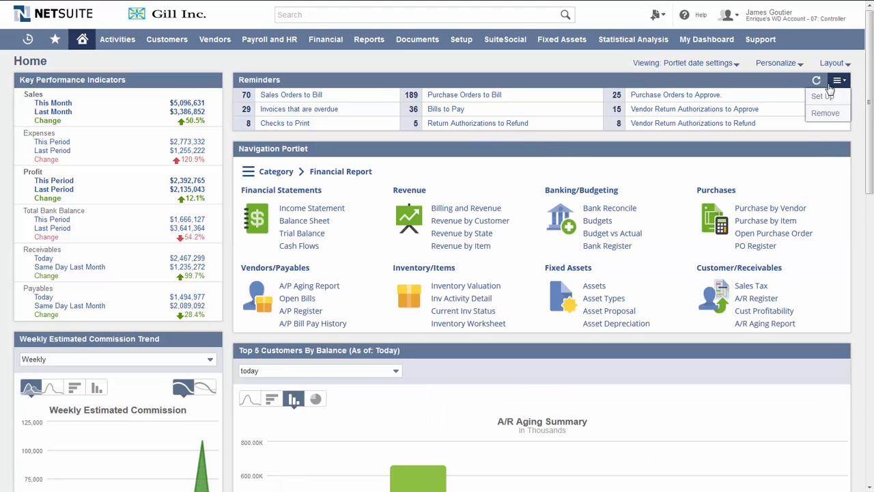
left_click(816, 82)
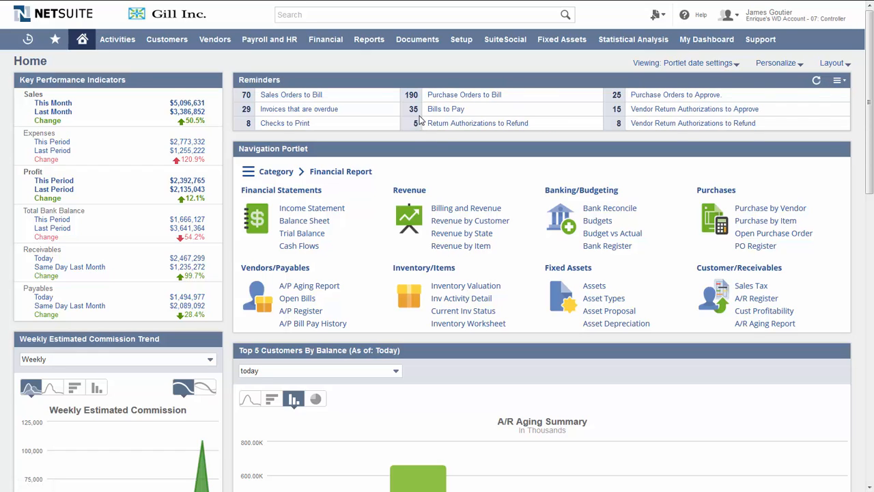
left_click(454, 95)
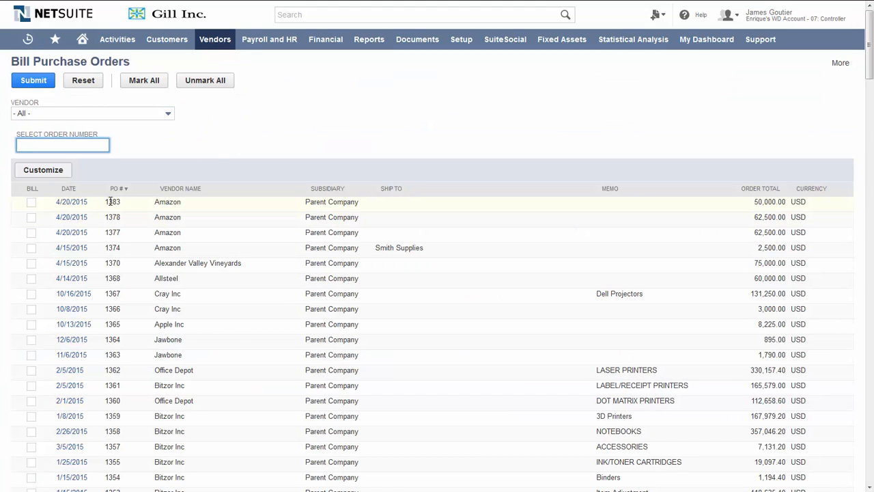
left_click(31, 202)
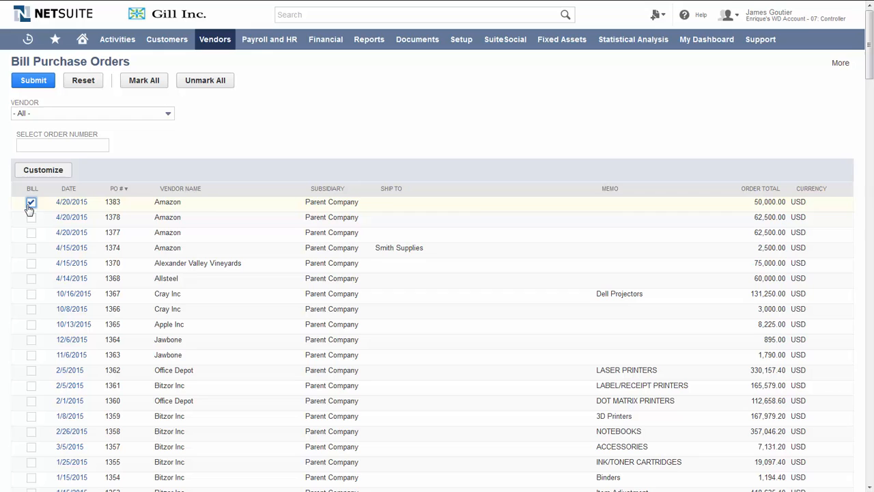
left_click(28, 83)
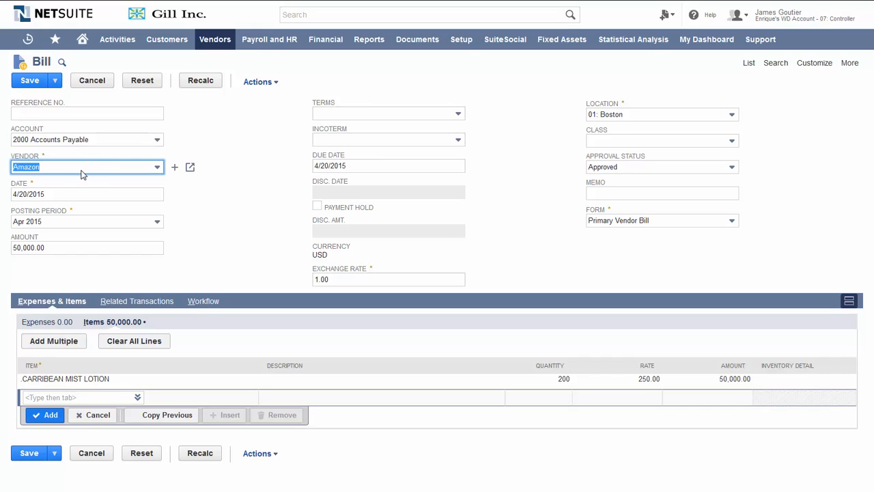
left_click(31, 84)
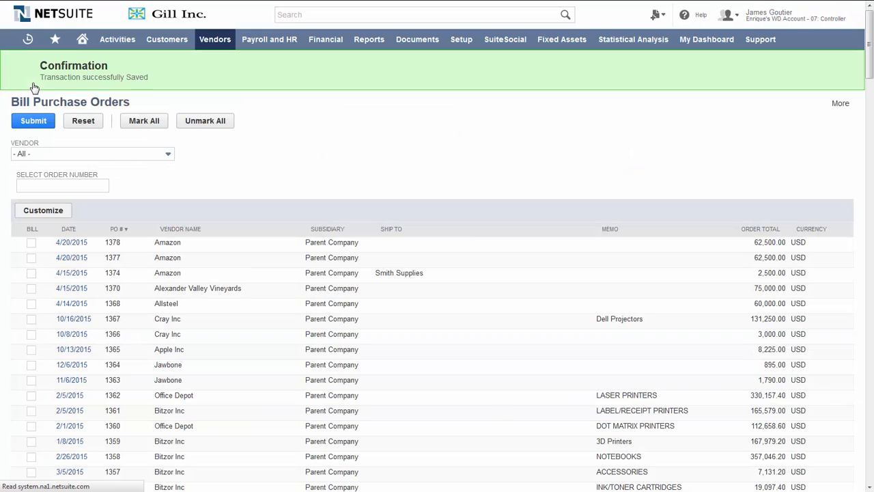
- Return to the home dashboard and refresh its Reminders to check the bills to pay
mouse_move(81, 48)
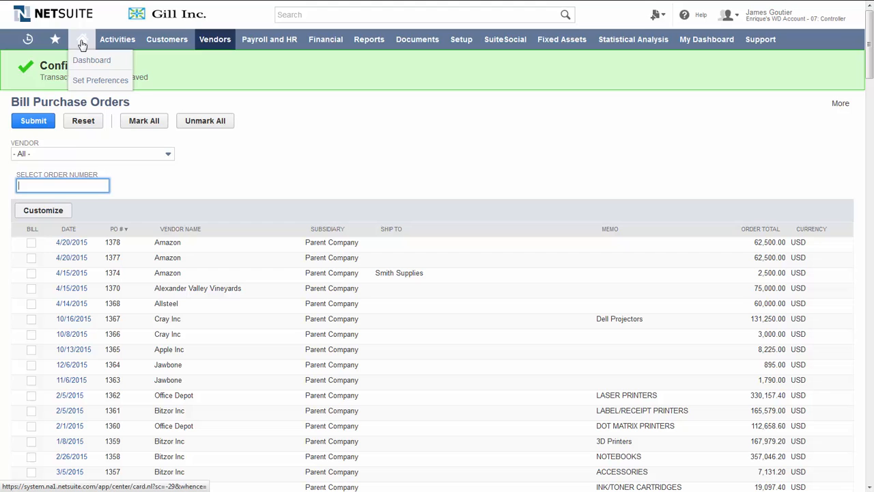
left_click(82, 45)
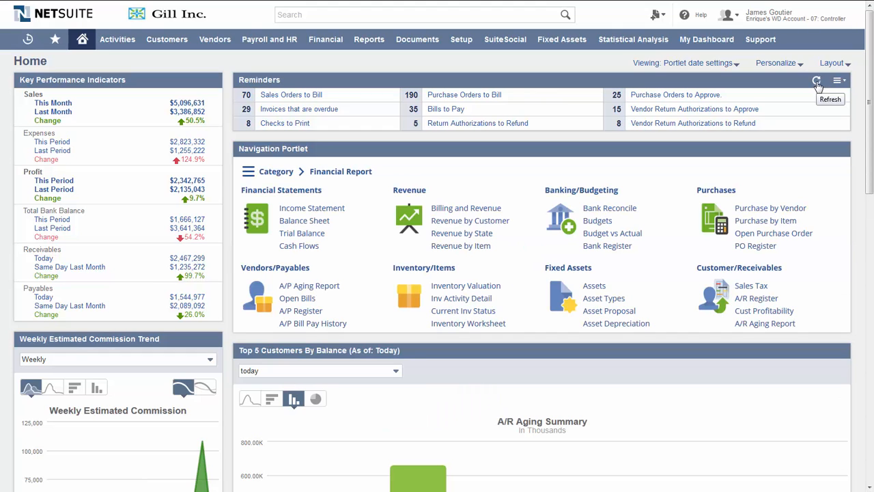
left_click(816, 81)
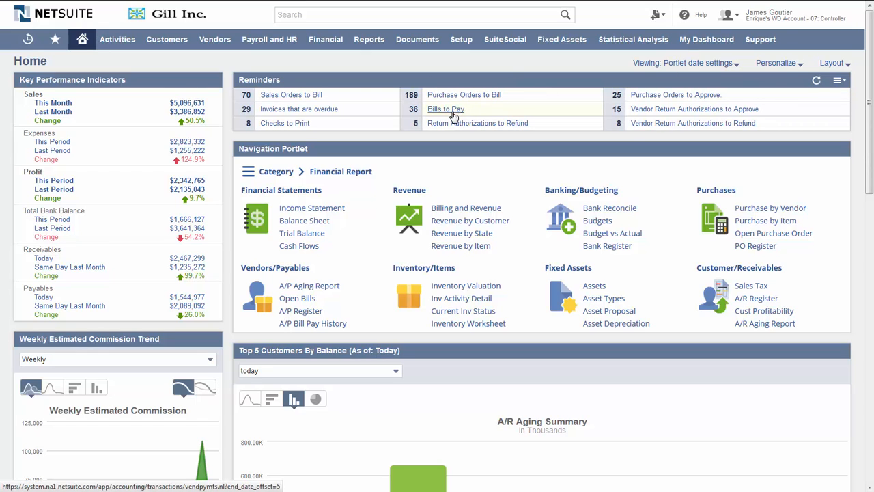
- Pay the Amazon bill due 4/20/2015 in full and open the processed payment's record
left_click(452, 111)
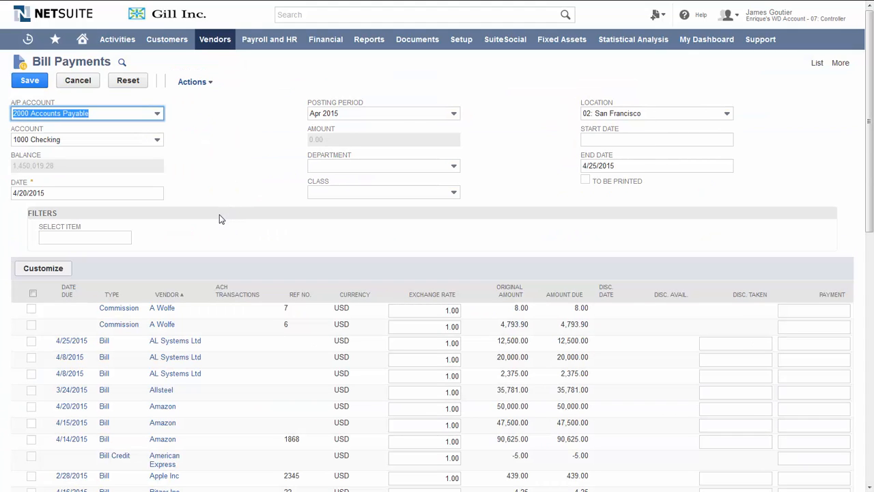
left_click(31, 407)
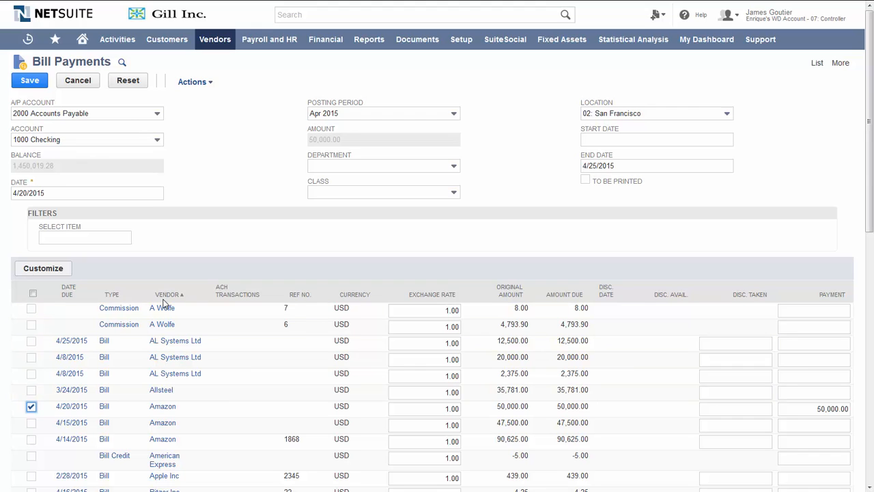
left_click(28, 81)
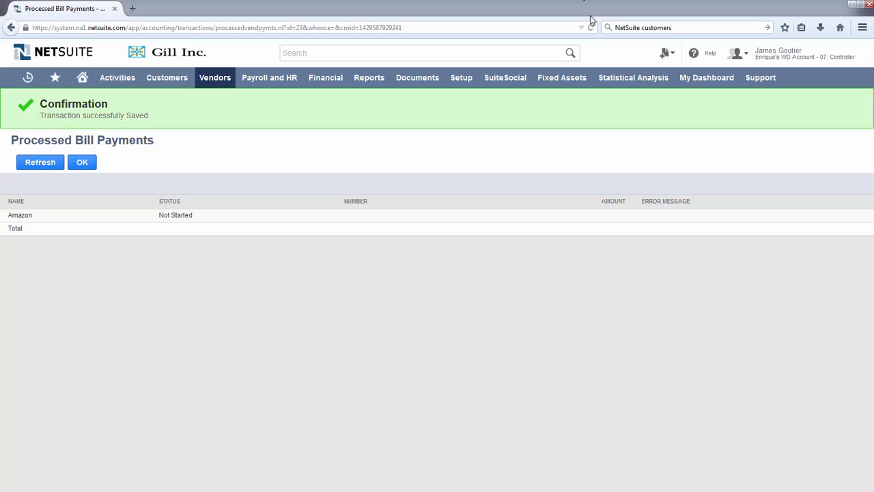
left_click(591, 27)
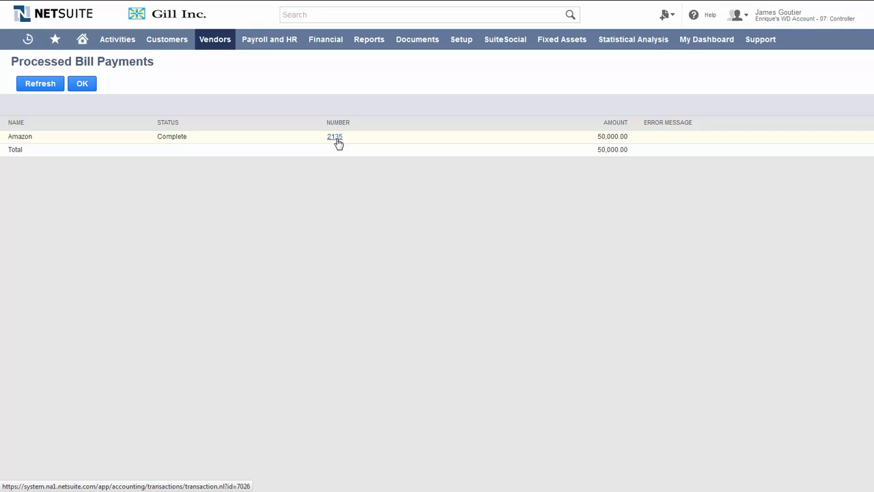
left_click(336, 140)
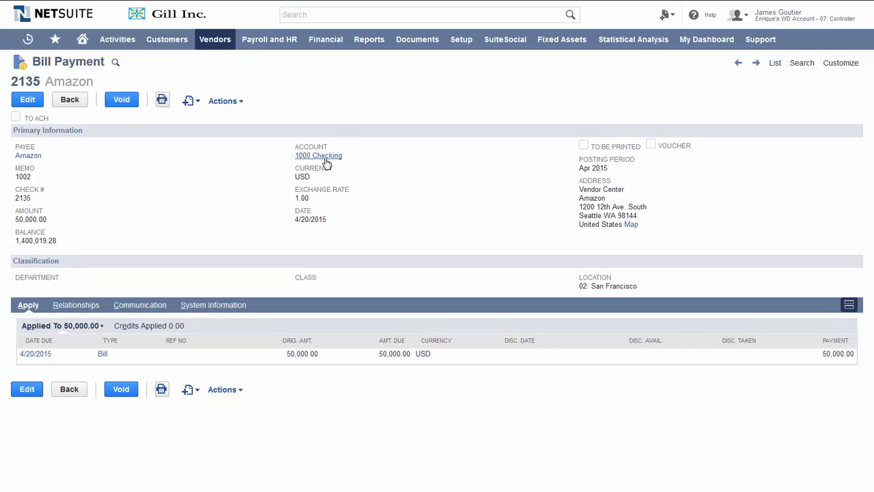
- Review the register of the payment's checking account and return to the home dashboard, leaving full-screen view
left_click(326, 162)
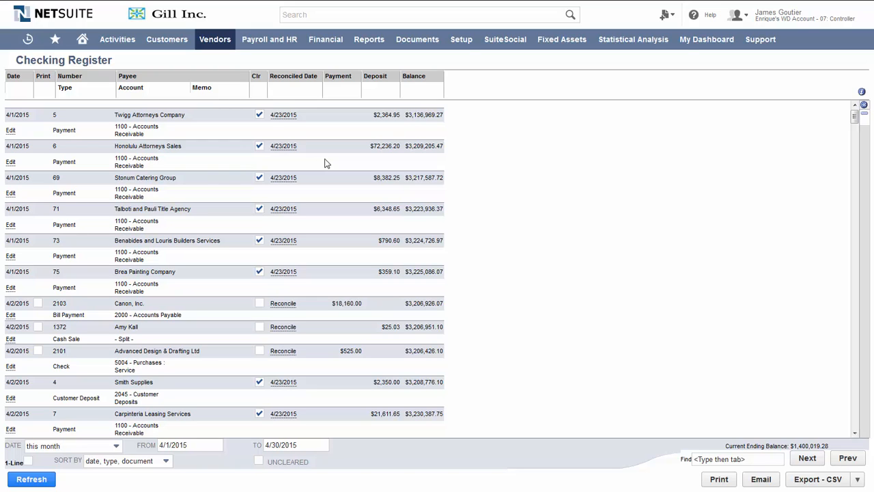
scroll(333, 170, "down", 3)
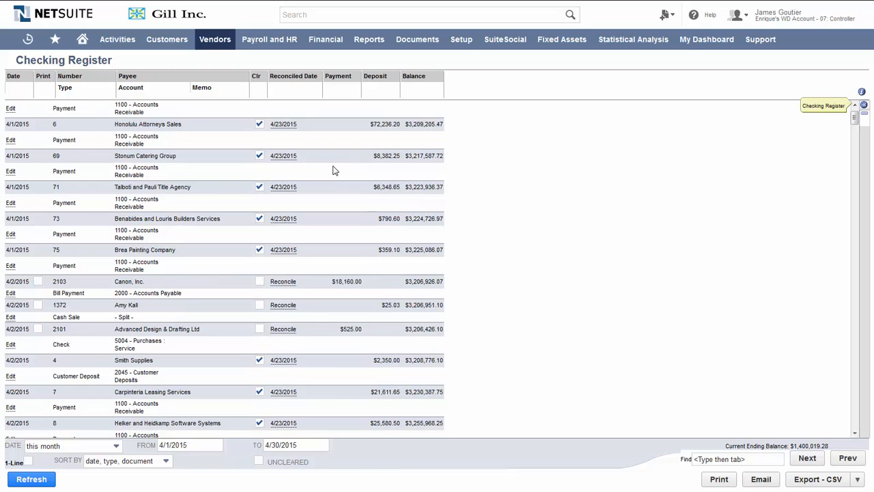
scroll(334, 171, "up", 2)
left_click(85, 43)
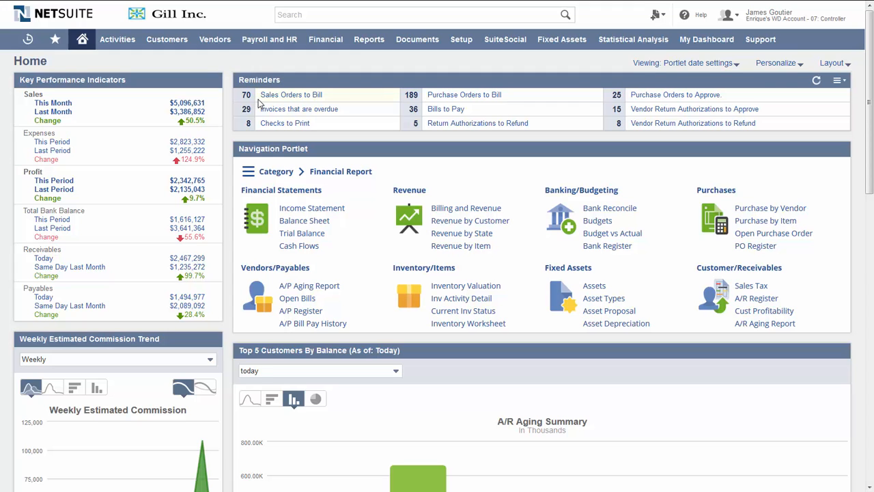
key("F11")
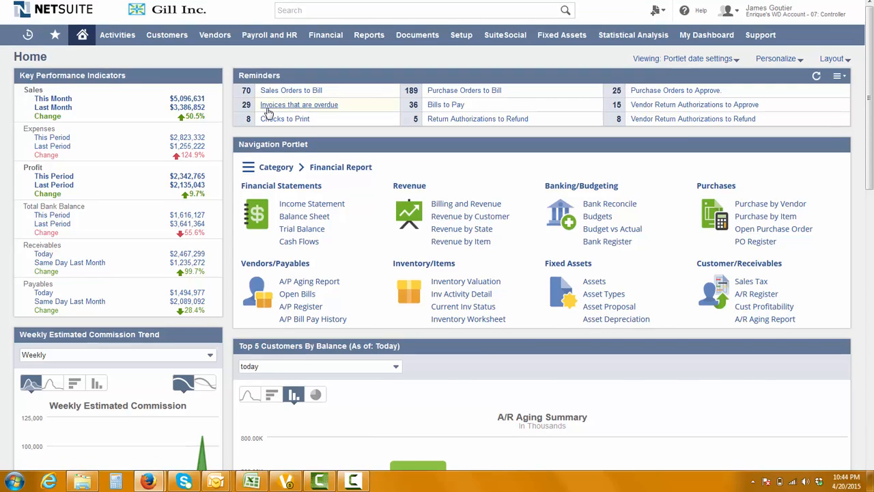